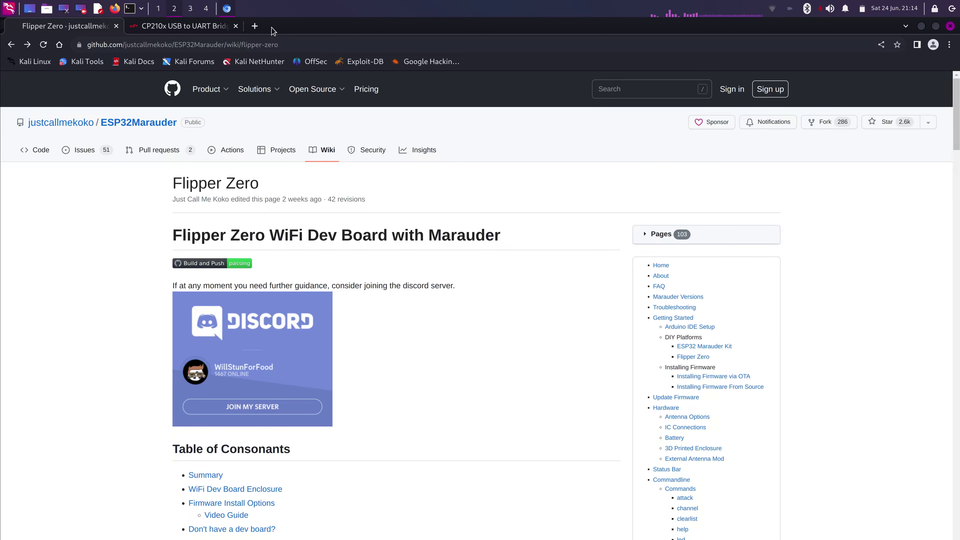
Step: Open the Spacehuhn Web Installer link from the Flipper Zero wiki in a new tab and view it
{"action": "left_click", "coordinate": [198, 29]}
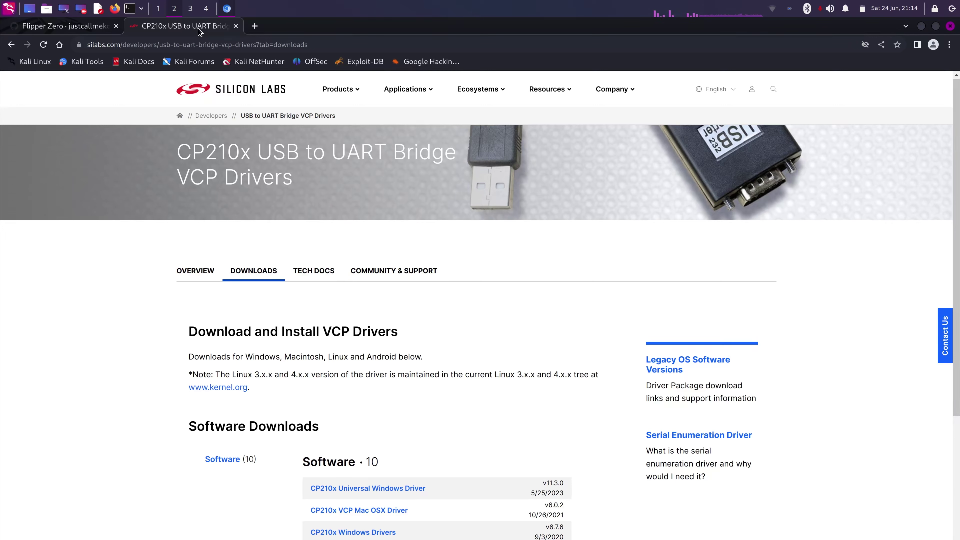
{"action": "left_click", "coordinate": [106, 25]}
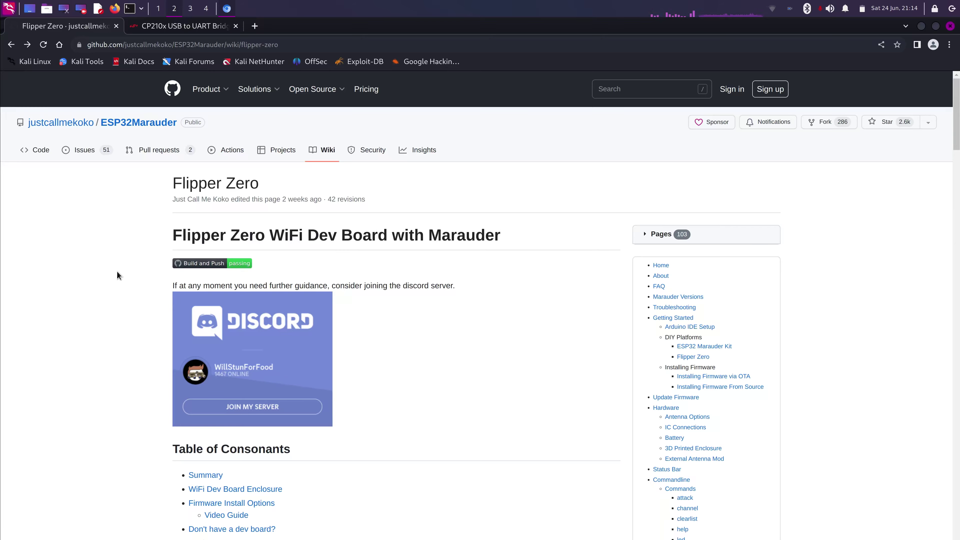
{"action": "scroll", "coordinate": [109, 323], "scroll_direction": "down", "scroll_amount": 10}
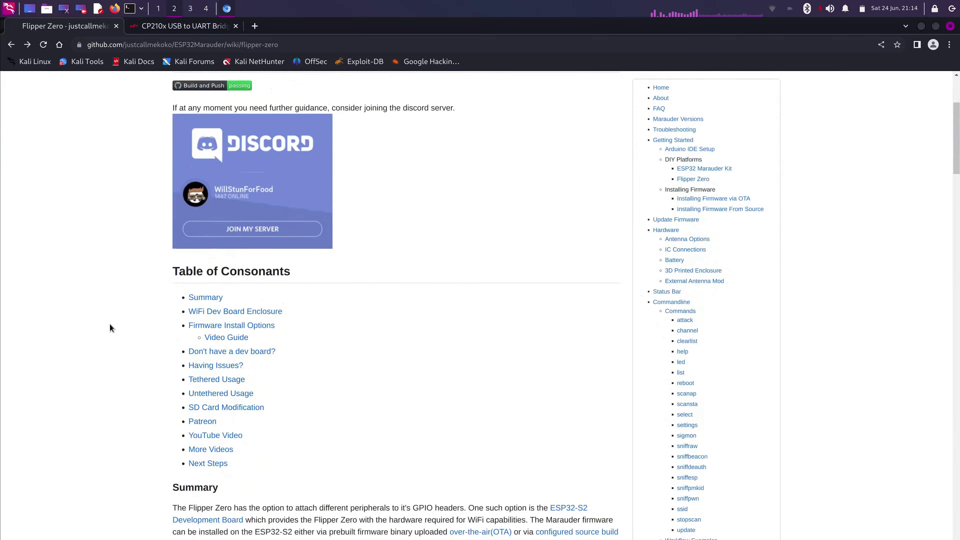
{"action": "scroll", "coordinate": [110, 324], "scroll_direction": "down", "scroll_amount": 11}
{"action": "right_click", "coordinate": [213, 362]}
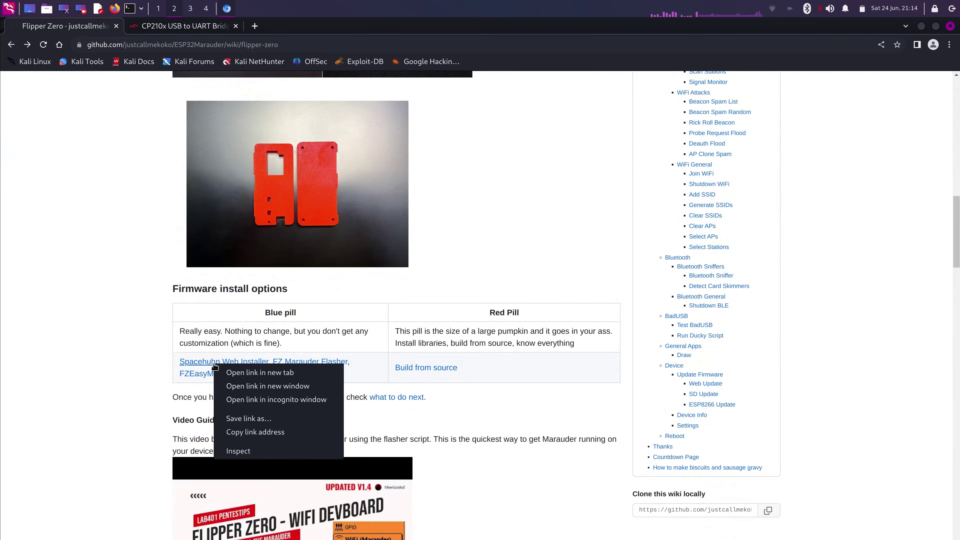
{"action": "left_click", "coordinate": [239, 370]}
{"action": "key", "text": "ctrl+Tab"}
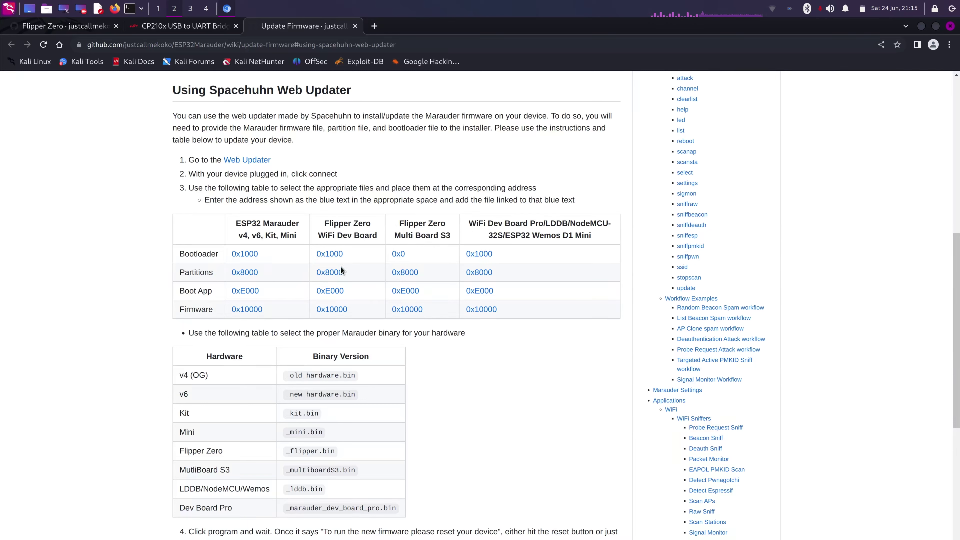
Step: Open the Flipper Zero WiFi Dev Board's 0x10000 Firmware link to reach the v0.10.8 release assets
{"action": "left_click", "coordinate": [336, 312]}
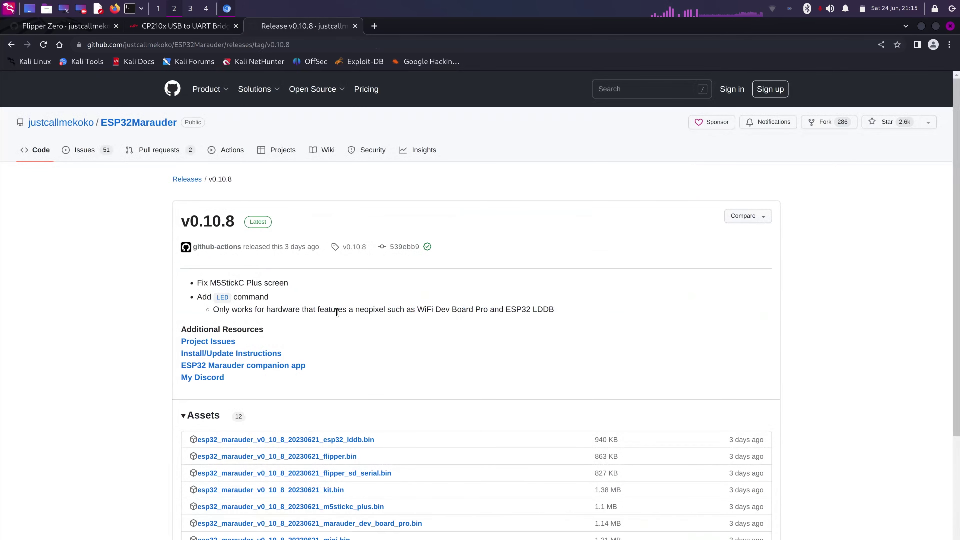
{"action": "scroll", "coordinate": [336, 312], "scroll_direction": "down", "scroll_amount": 3}
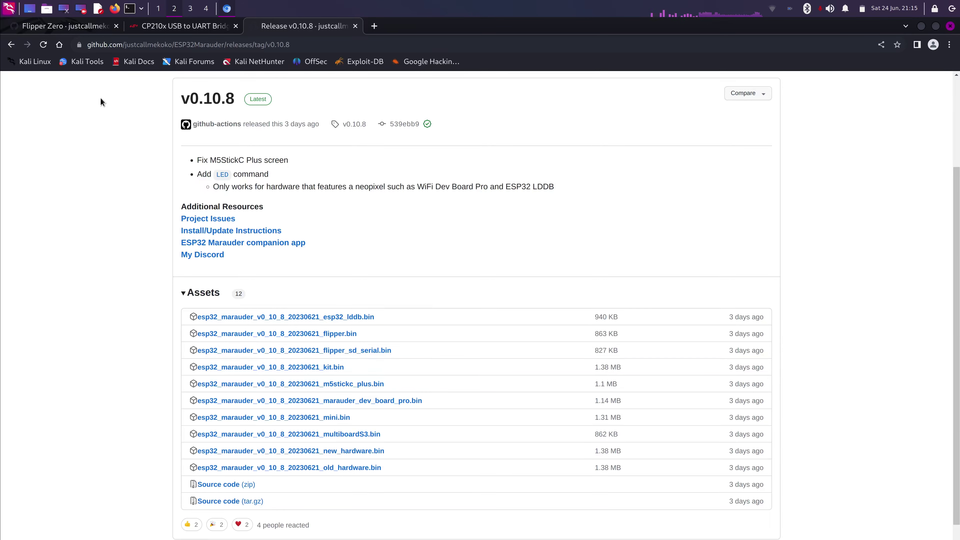
Step: Open the Spacehuhn Web Updater and connect to the paired ESP32-S2 (ttyACM0) port
{"action": "left_click", "coordinate": [11, 44]}
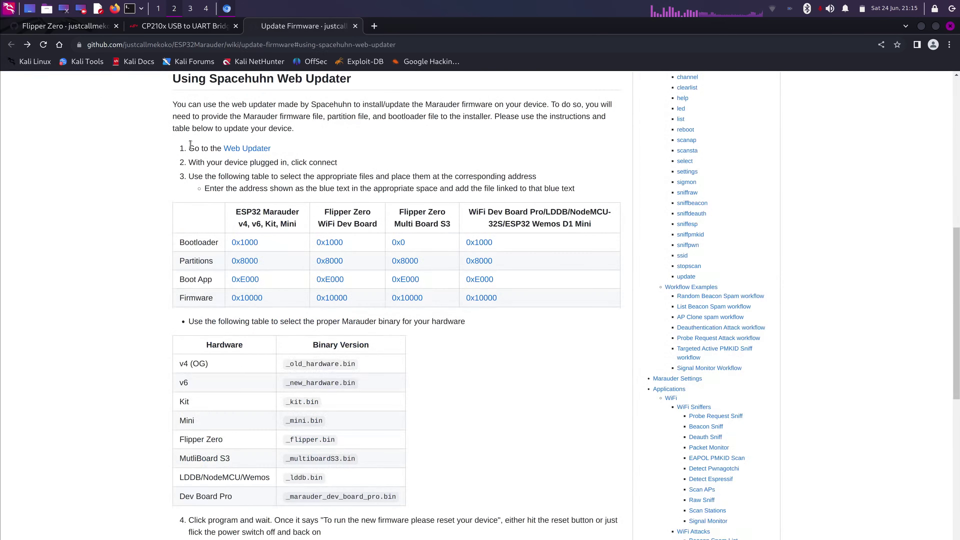
{"action": "left_click", "coordinate": [260, 150]}
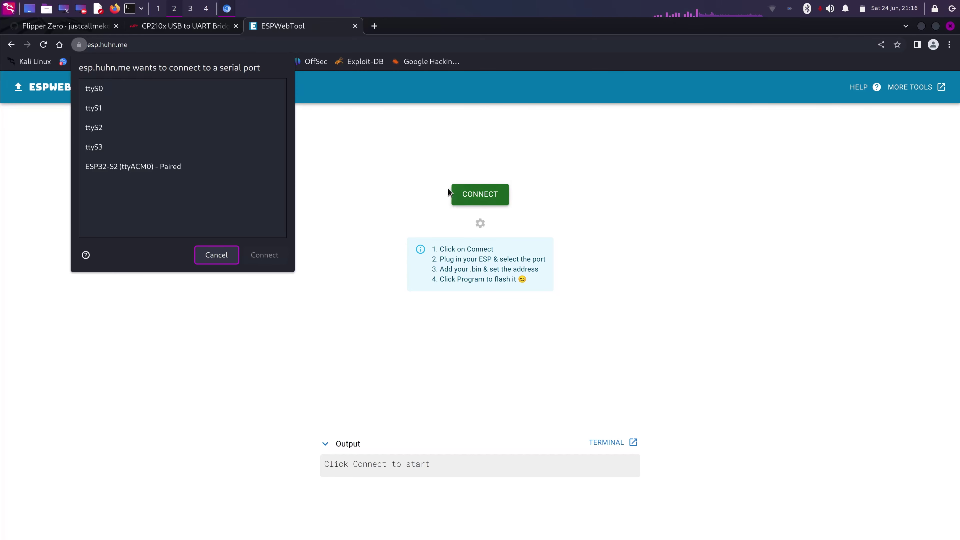
{"action": "left_click", "coordinate": [181, 166]}
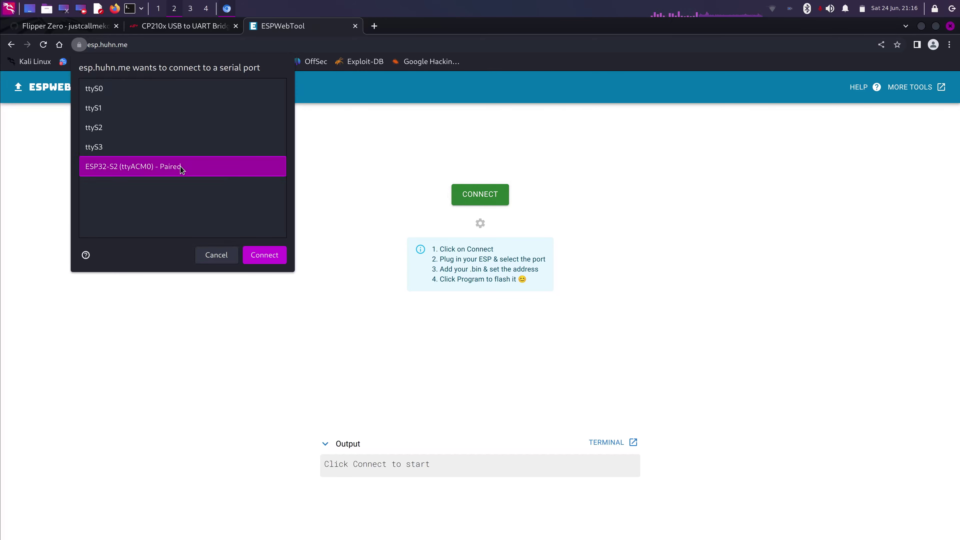
{"action": "left_click", "coordinate": [270, 256]}
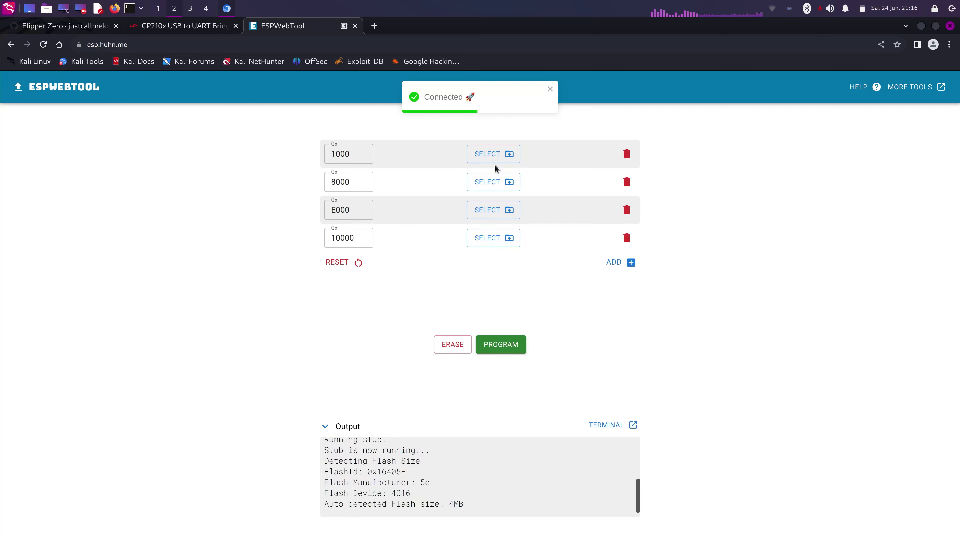
Step: Open the Update Firmware page in the first tab to reference the Bootloader/Partitions/Boot App/Firmware address table
{"action": "left_click", "coordinate": [90, 26]}
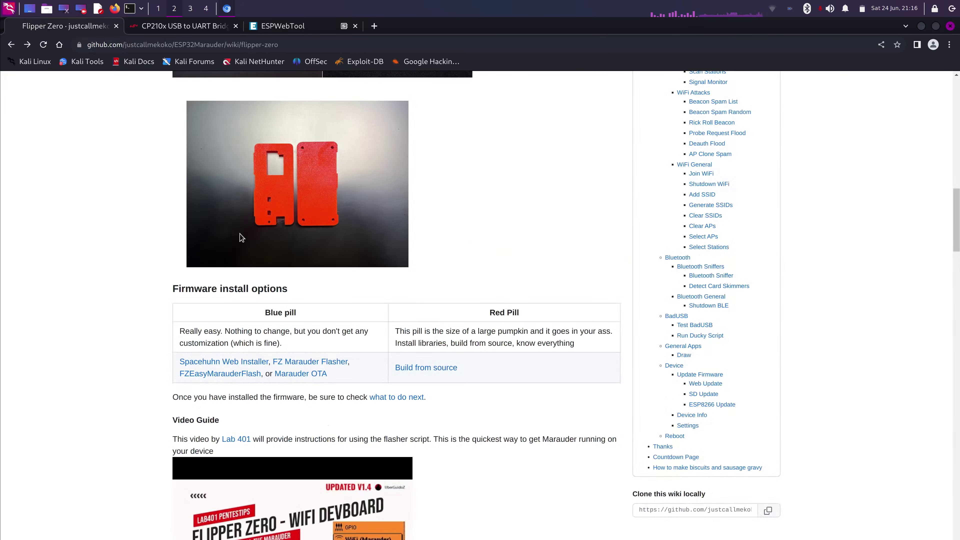
{"action": "left_click", "coordinate": [237, 362]}
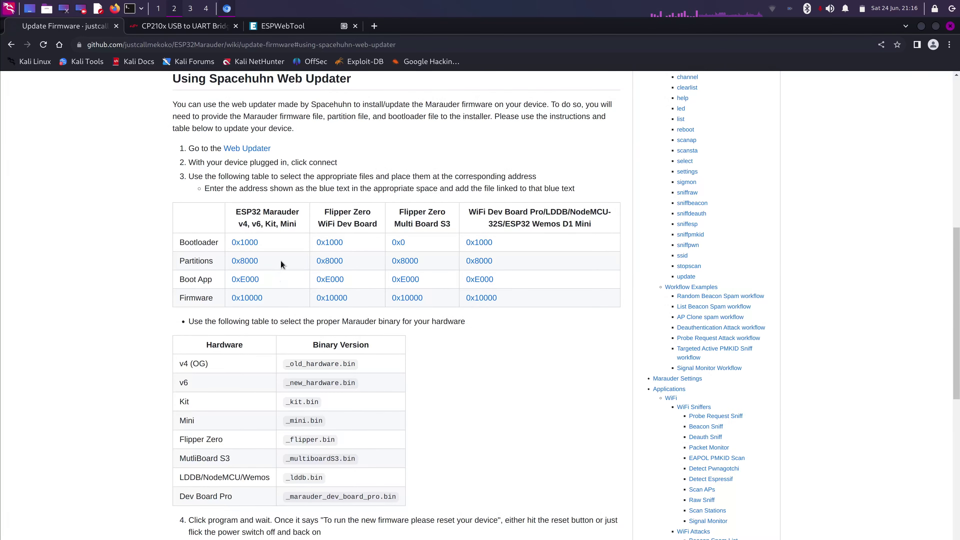
{"action": "left_click", "coordinate": [299, 29]}
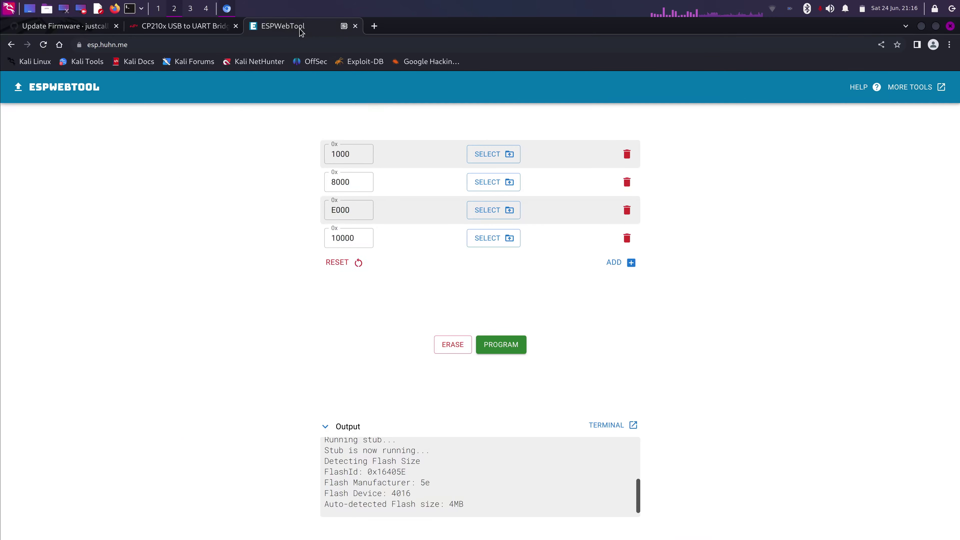
{"action": "left_click", "coordinate": [68, 28]}
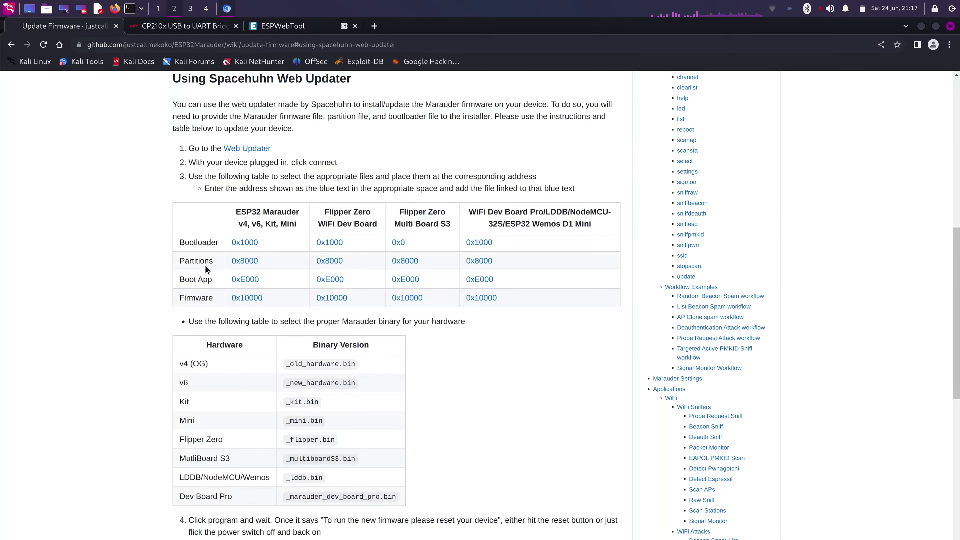
Step: Load binaries from Downloads into the 0x1000, 0x8000 (partitions) and 0xE000 (boot_app0.bin) rows
{"action": "left_click", "coordinate": [296, 32]}
{"action": "left_click", "coordinate": [499, 154]}
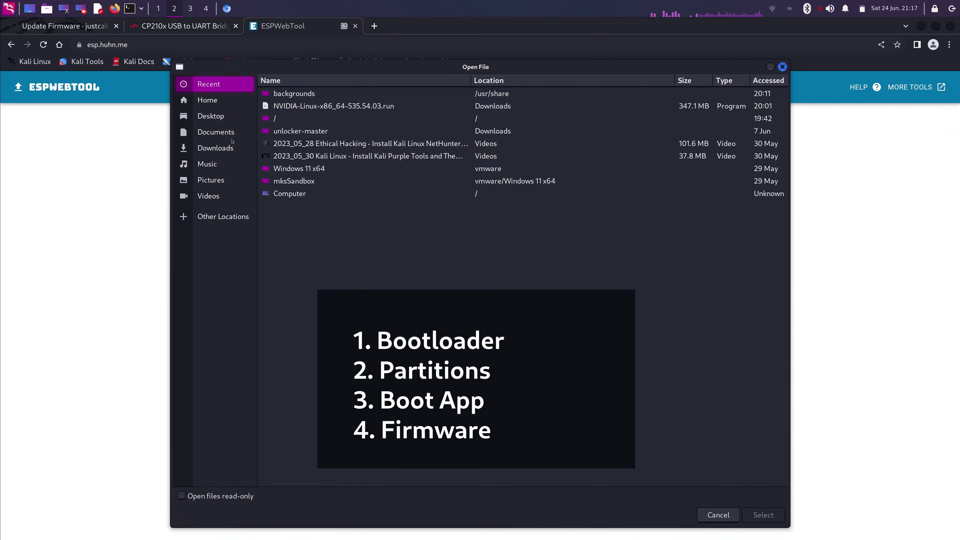
{"action": "left_click", "coordinate": [214, 148]}
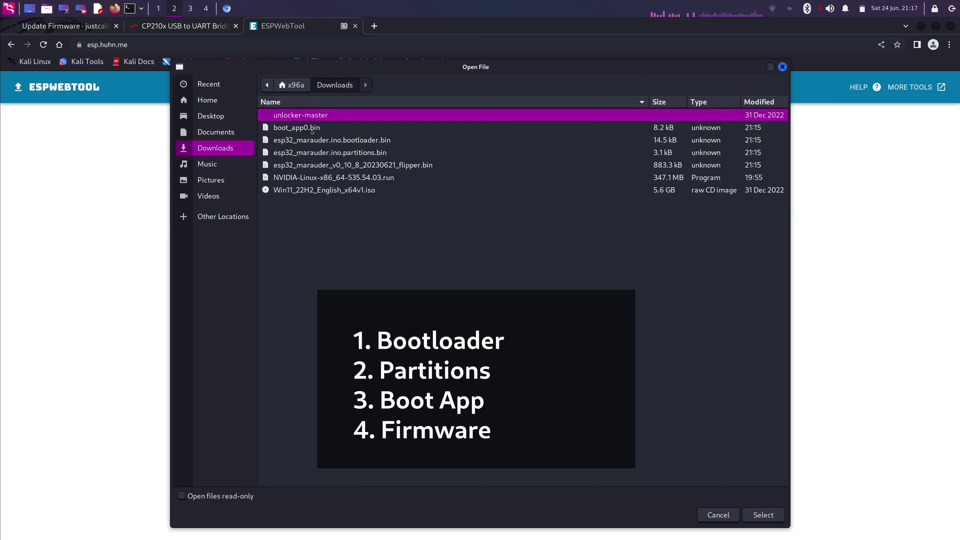
{"action": "double_click", "coordinate": [296, 127]}
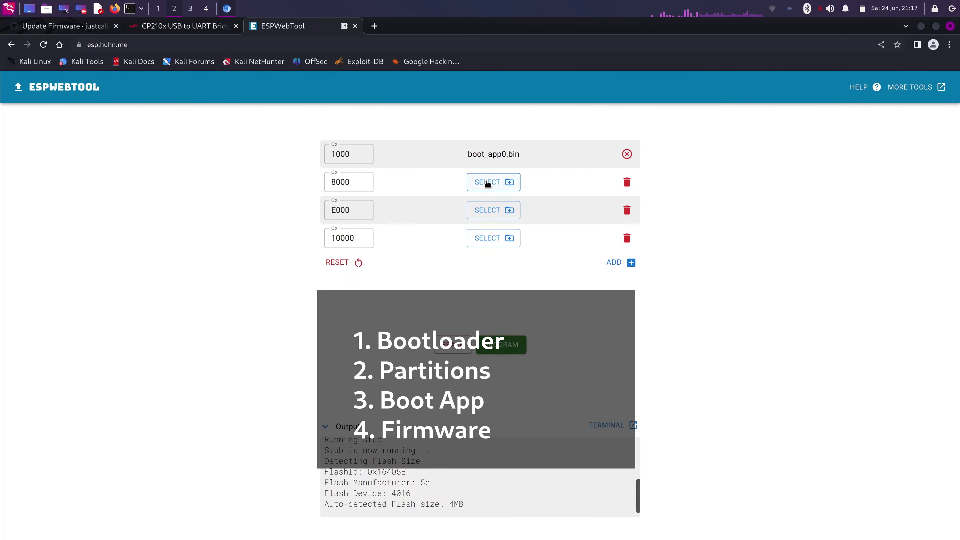
{"action": "left_click", "coordinate": [488, 183]}
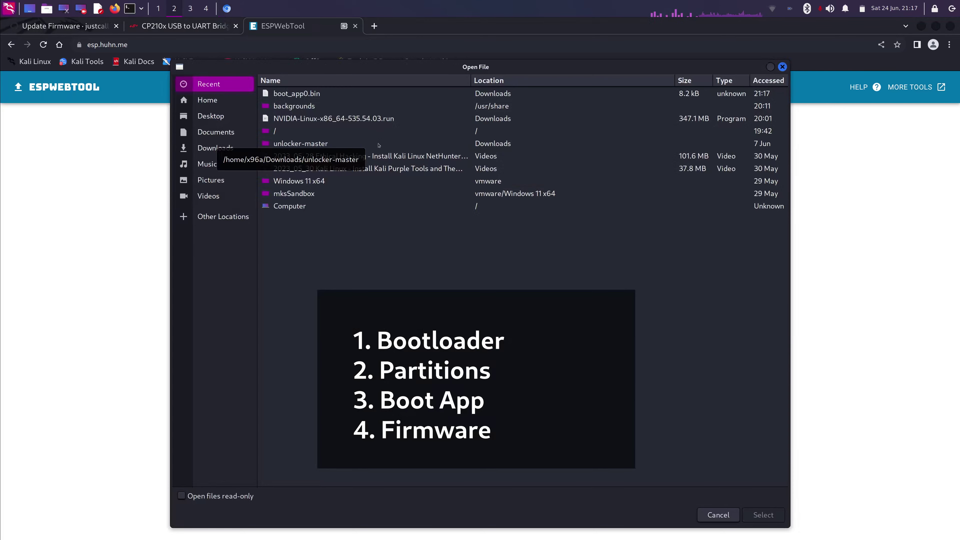
{"action": "left_click", "coordinate": [214, 148]}
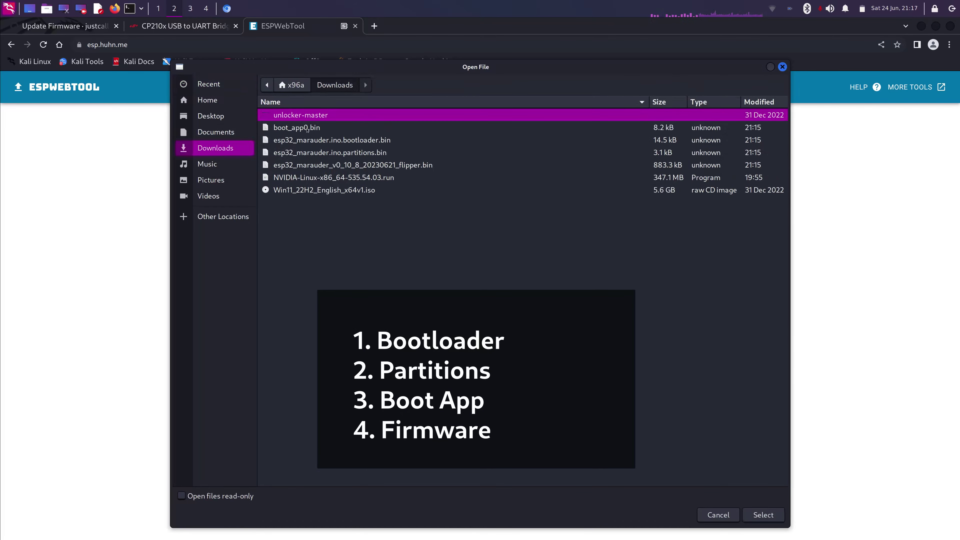
{"action": "left_click", "coordinate": [297, 127]}
{"action": "left_click", "coordinate": [763, 515]}
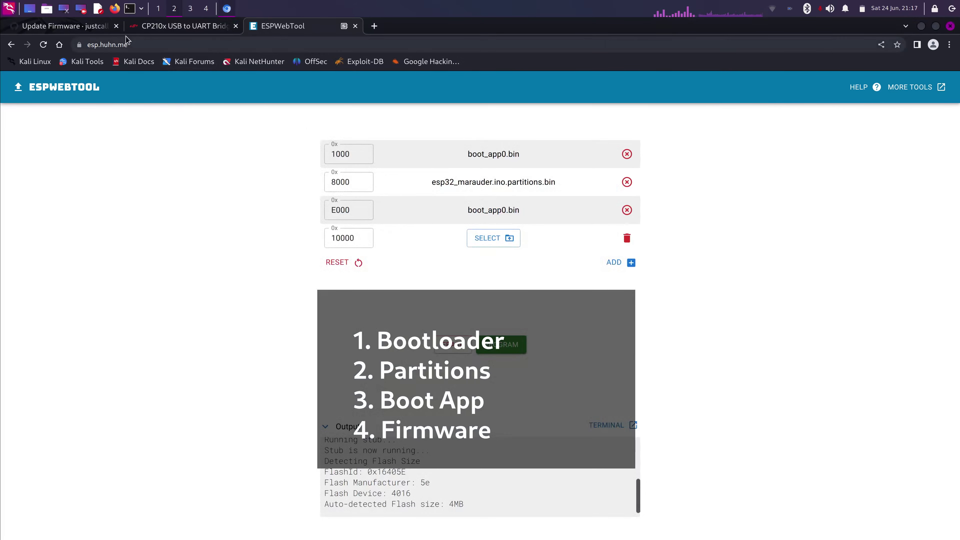
Step: Load the Flipper firmware binary at 0x10000, checking the wiki address table
{"action": "left_click", "coordinate": [91, 32]}
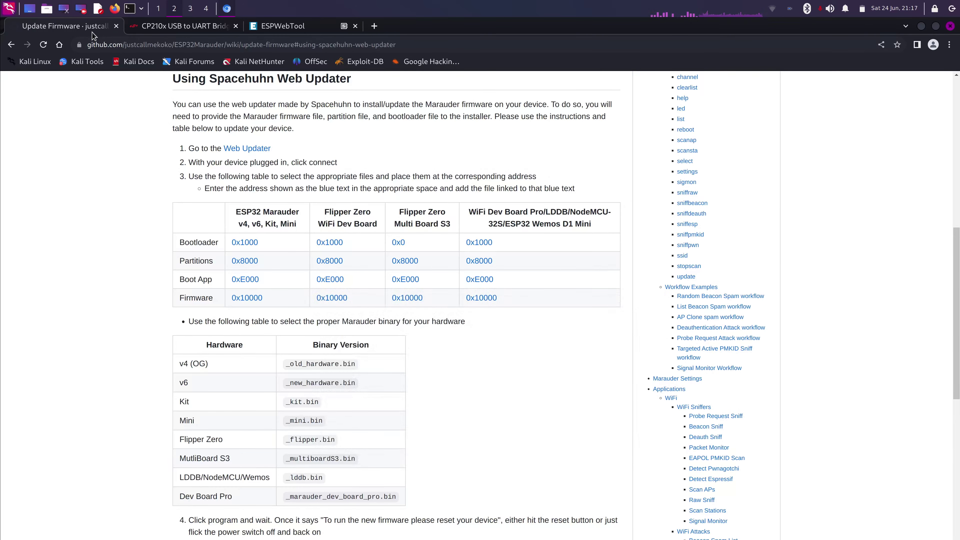
{"action": "left_click", "coordinate": [312, 28]}
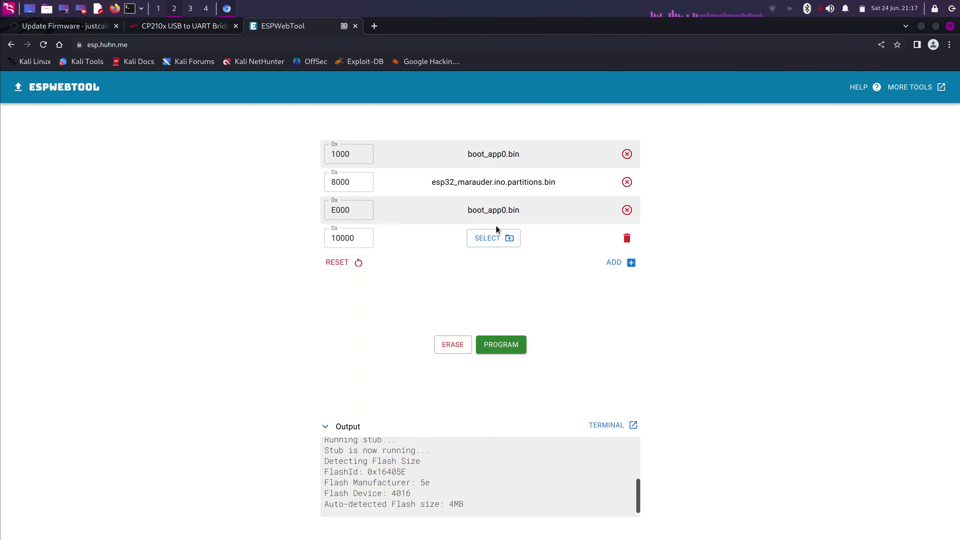
{"action": "left_click", "coordinate": [71, 27]}
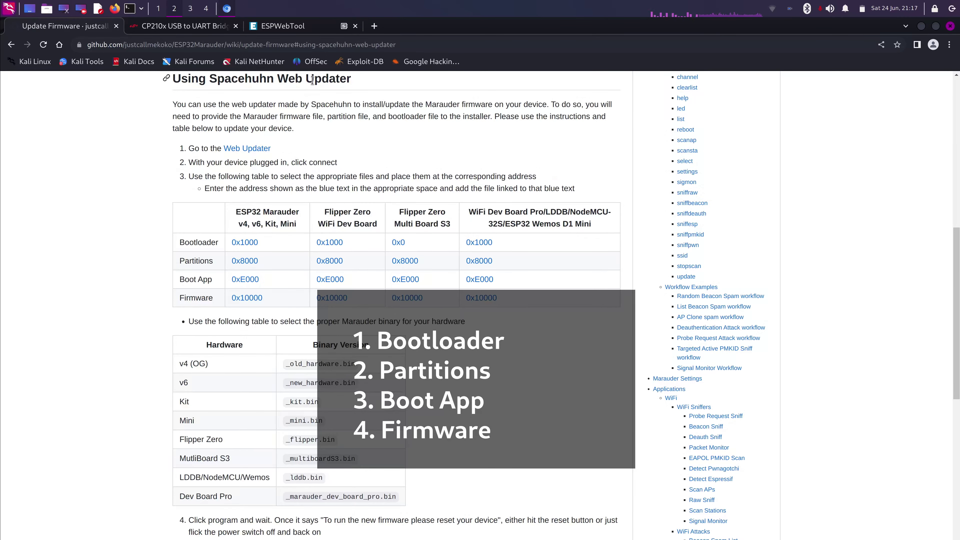
{"action": "left_click", "coordinate": [306, 27]}
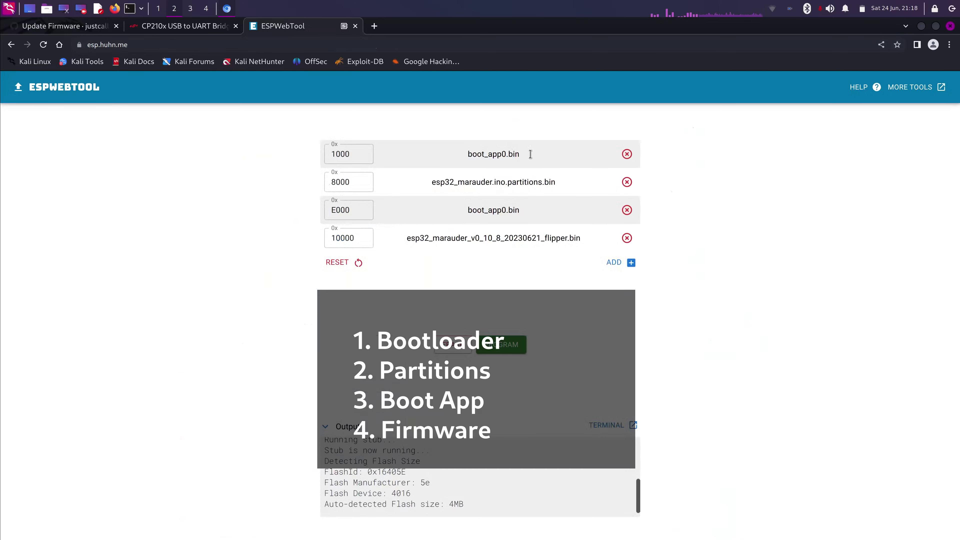
Step: Replace the wrong boot_app0.bin at 0x1000 with the bootloader file and verify against the wiki
{"action": "left_click", "coordinate": [626, 154]}
{"action": "left_click", "coordinate": [492, 154]}
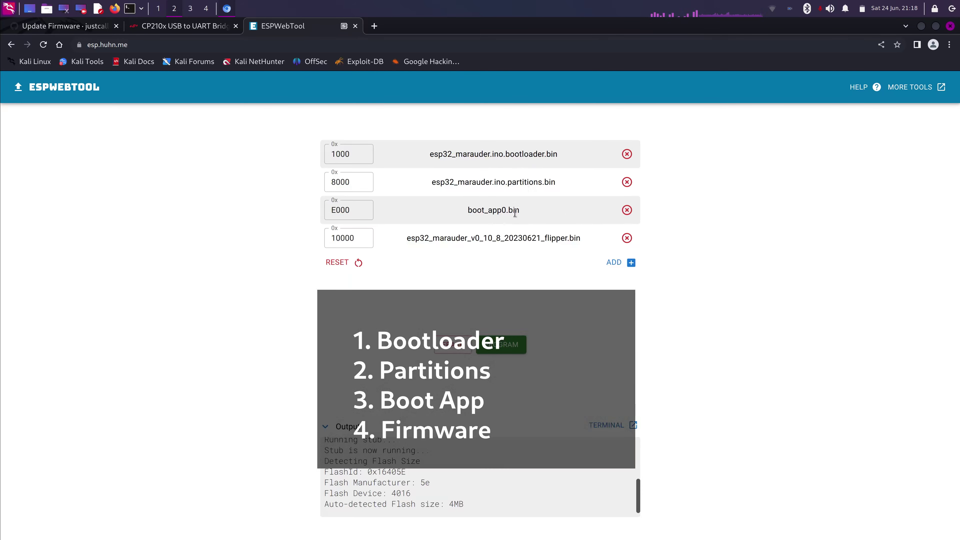
{"action": "left_click", "coordinate": [65, 28]}
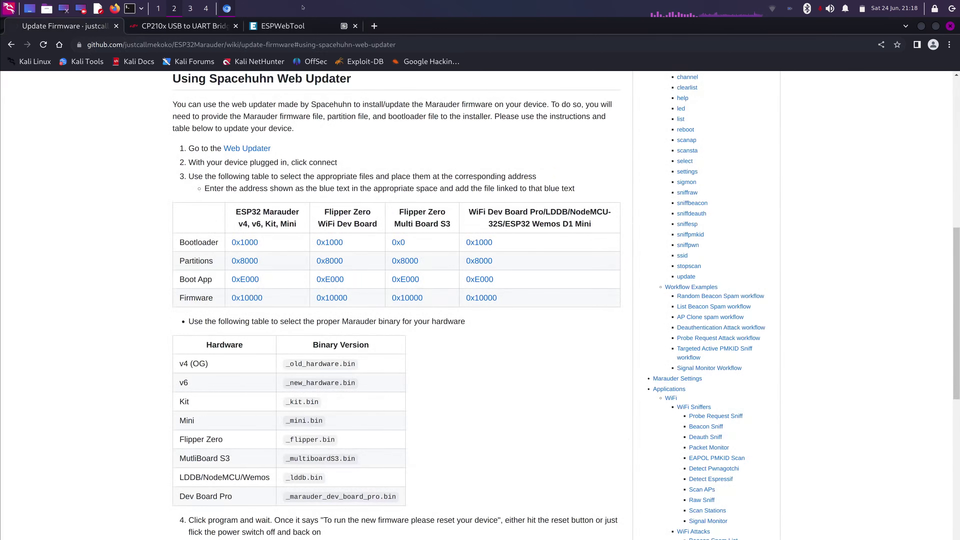
{"action": "left_click", "coordinate": [299, 27]}
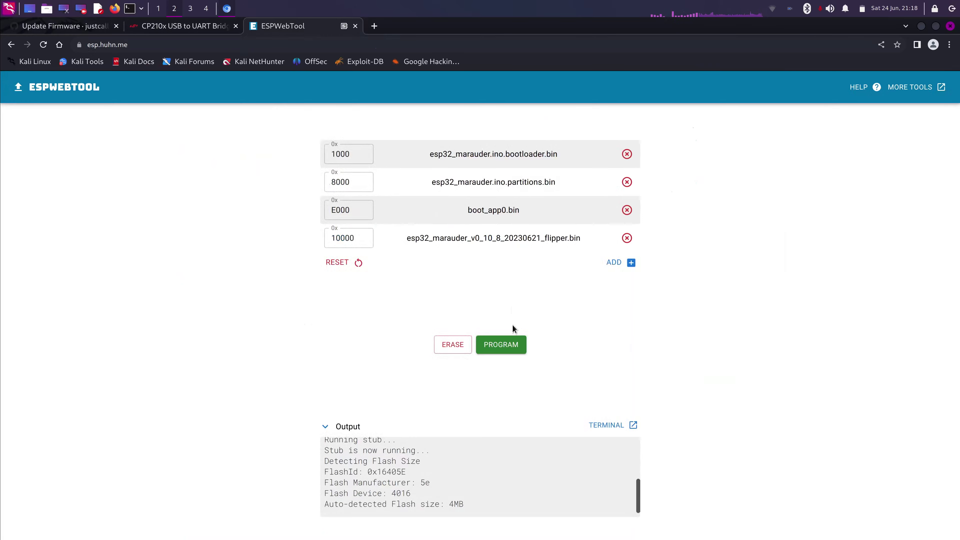
Step: Program the board, confirming the overwrite so the bootloader, partitions, boot_app0 and firmware upload
{"action": "left_click", "coordinate": [512, 351]}
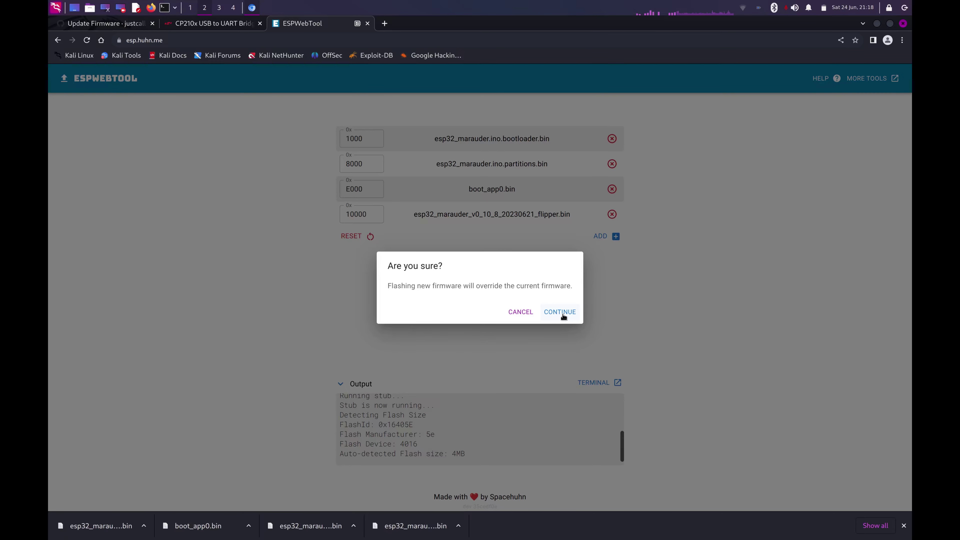
{"action": "left_click", "coordinate": [563, 313]}
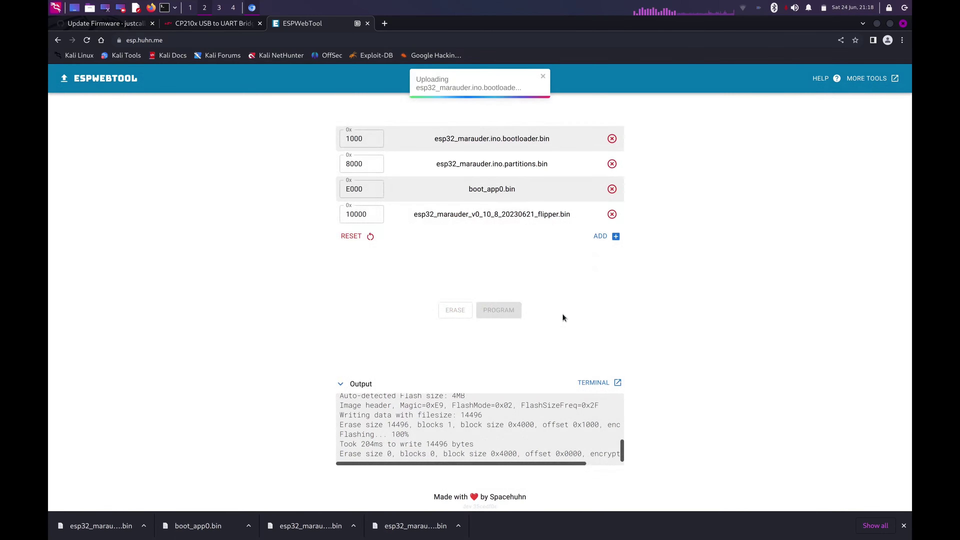